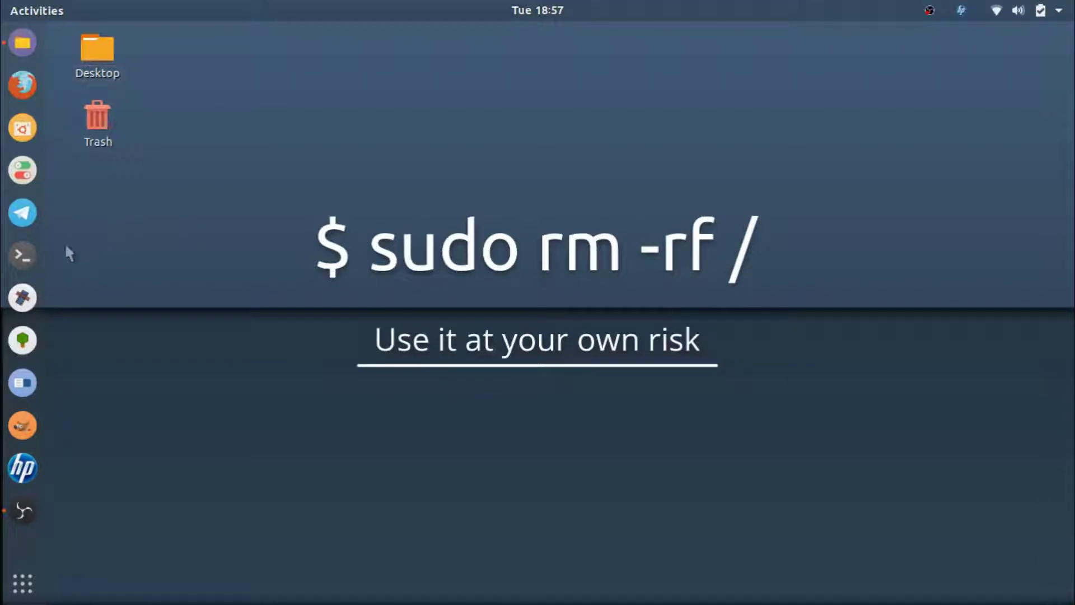
Open a terminal and run 'sudo apt-get install unity' with the sudo password
{"action": "left_click", "coordinate": [28, 259]}
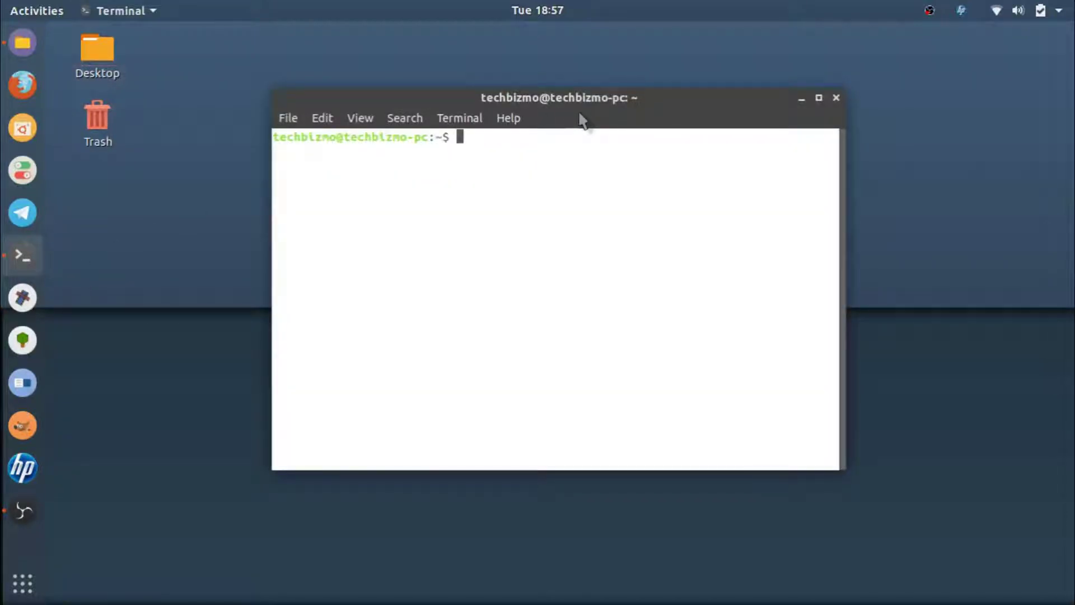
{"action": "type", "text": "su"}
{"action": "type", "text": "do apt-get "}
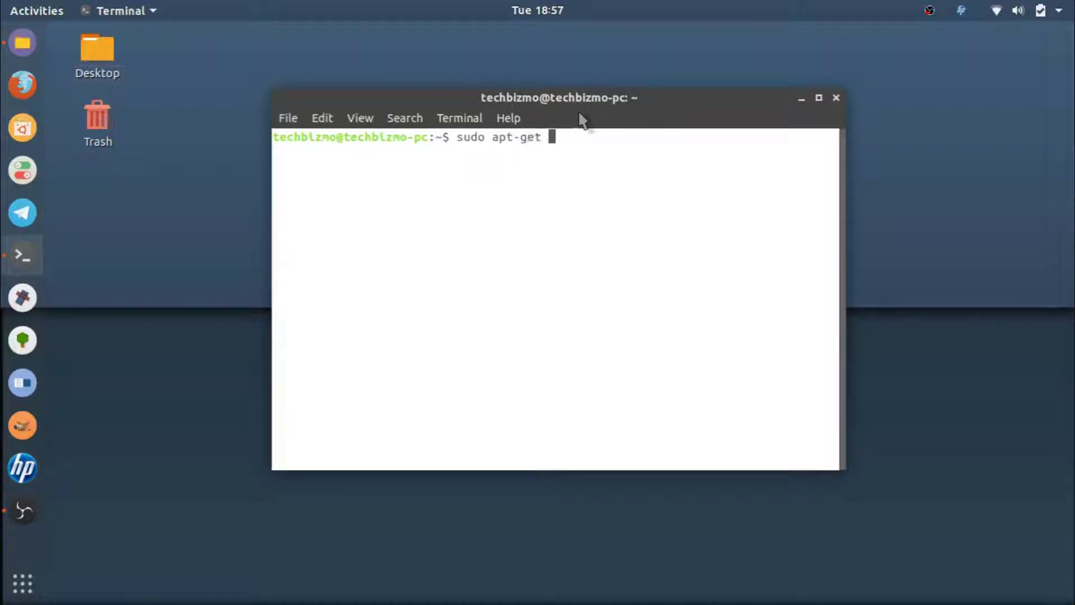
{"action": "type", "text": "install"}
{"action": "type", "text": "unity"}
{"action": "key", "text": "Return"}
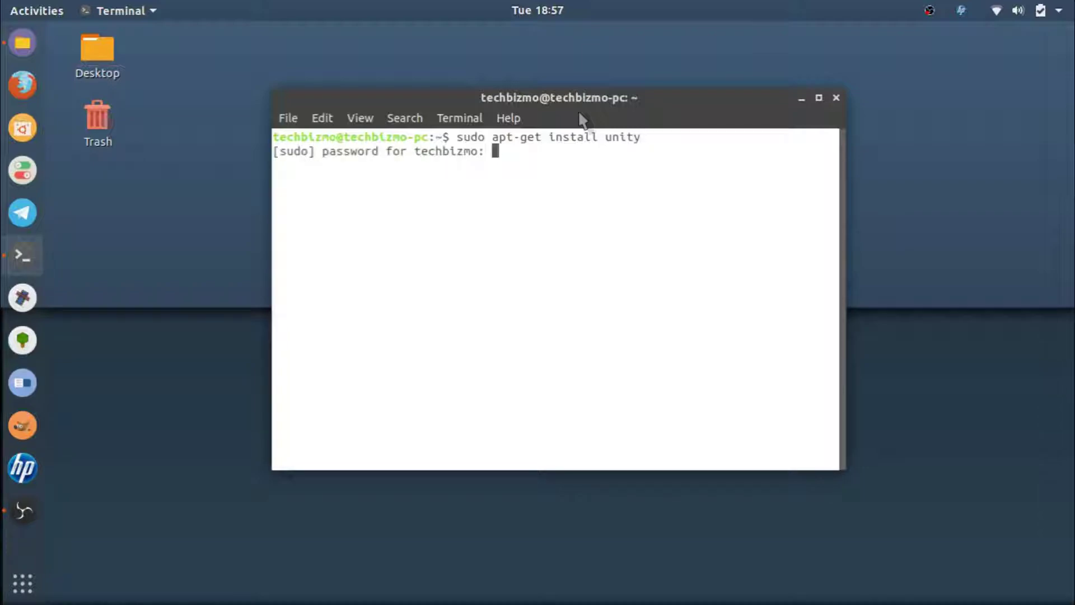
{"action": "key", "text": "Return"}
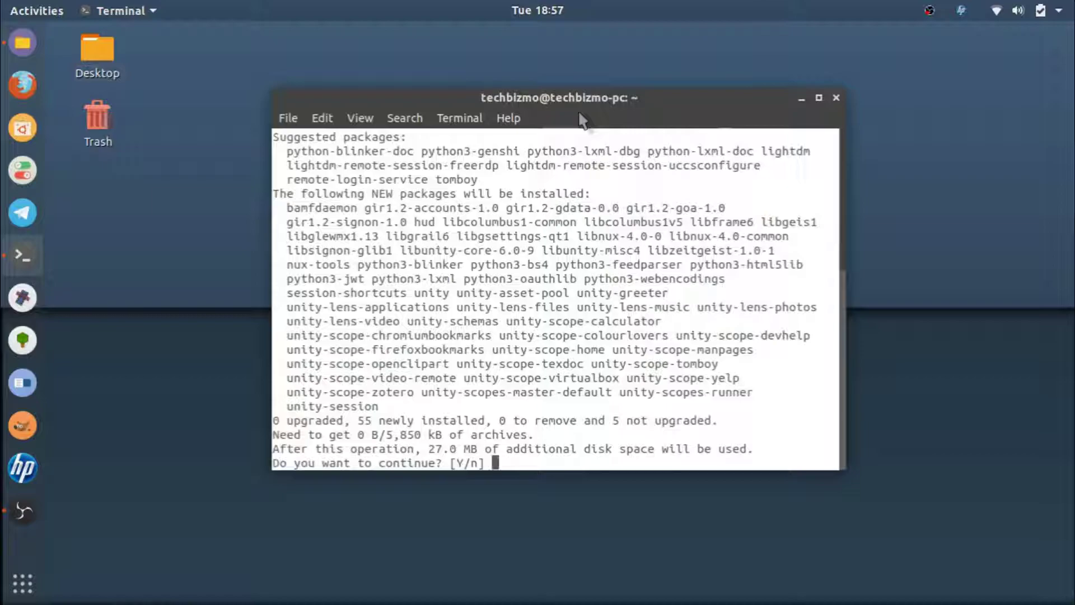
{"action": "type", "text": "n"}
Answer 'n' at the [Y/n] prompt to decline the 55-package Unity install
{"action": "key", "text": "Return"}
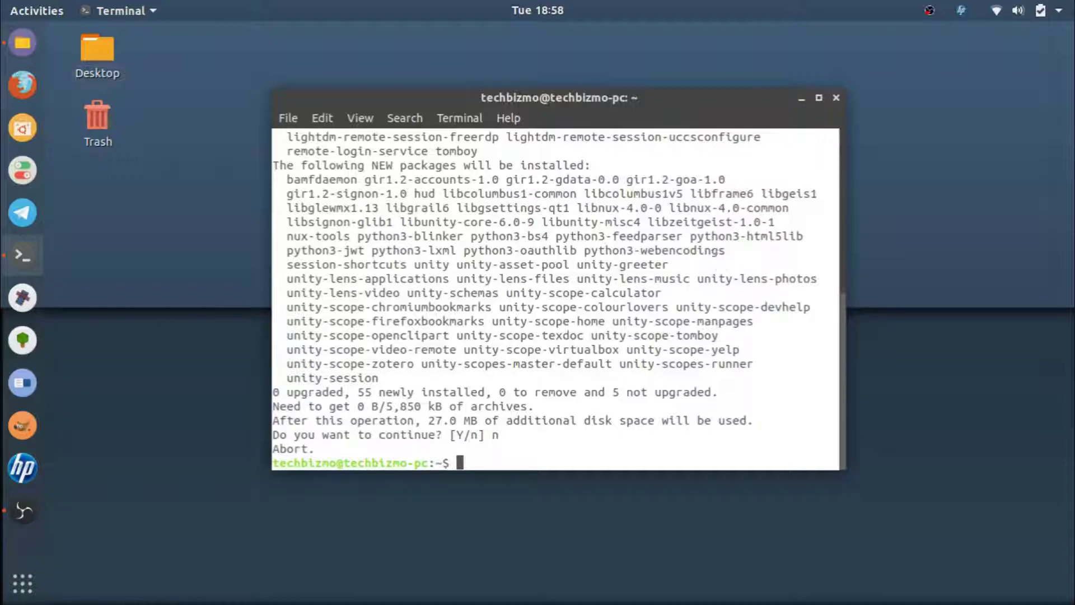
{"action": "type", "text": "sudo apt-get install unity"}
Run 'sudo apt-get install plasma-desktop' and decline the 139-package install with 'n'
{"action": "key", "text": "BackSpace"}
{"action": "key", "text": "BackSpace"}
{"action": "key", "text": "BackSpace"}
{"action": "key", "text": "BackSpace"}
{"action": "key", "text": "BackSpace"}
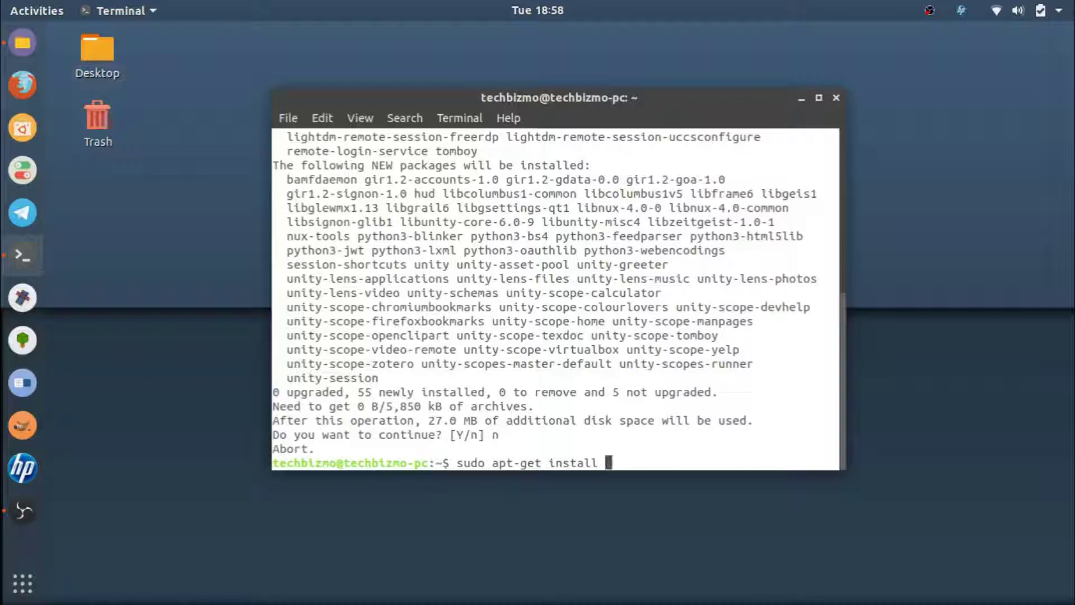
{"action": "type", "text": "plasma"}
{"action": "type", "text": "-"}
{"action": "type", "text": "desktop"}
{"action": "key", "text": "Return"}
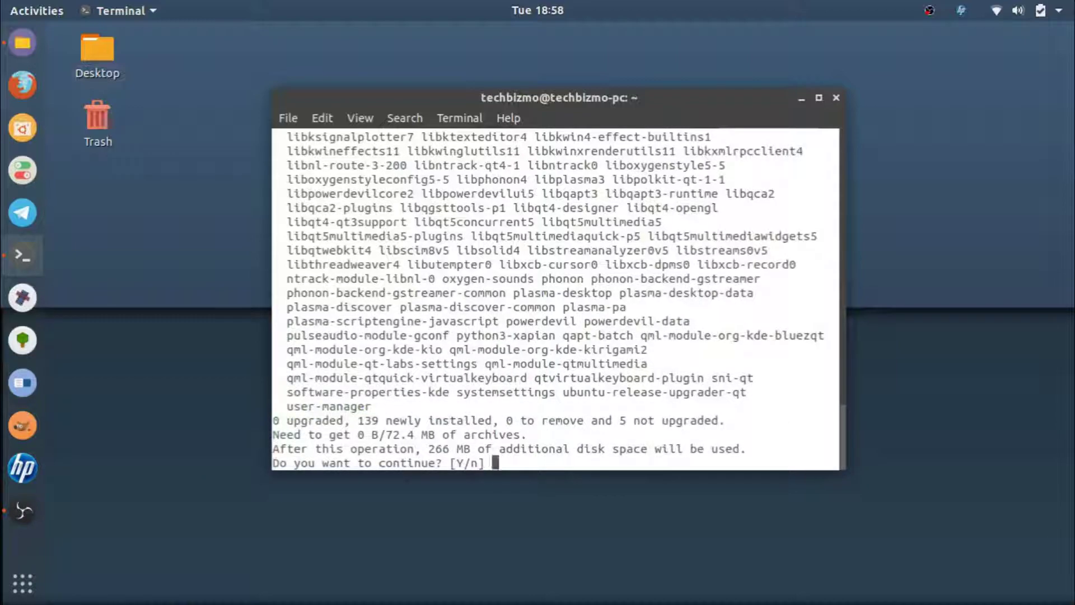
{"action": "type", "text": "n"}
{"action": "key", "text": "Return"}
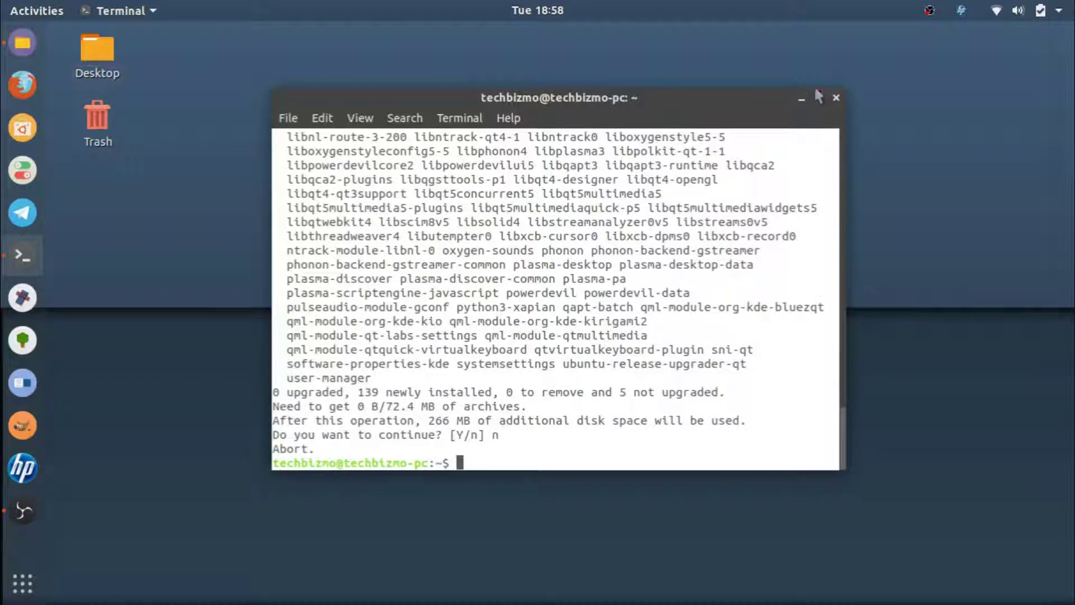
Close the terminal window with its X button
{"action": "left_click", "coordinate": [835, 99]}
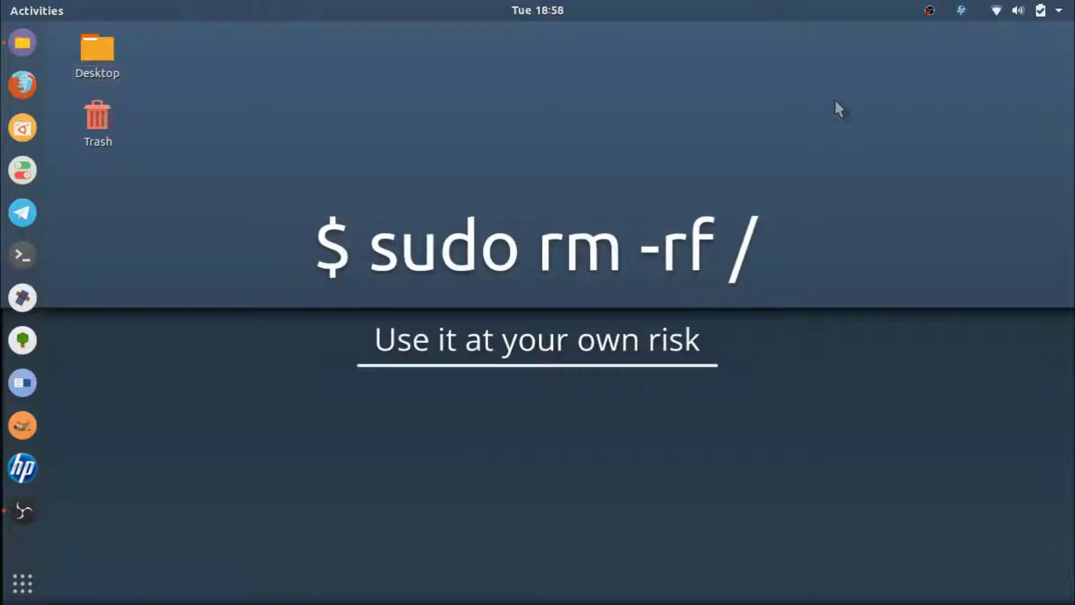